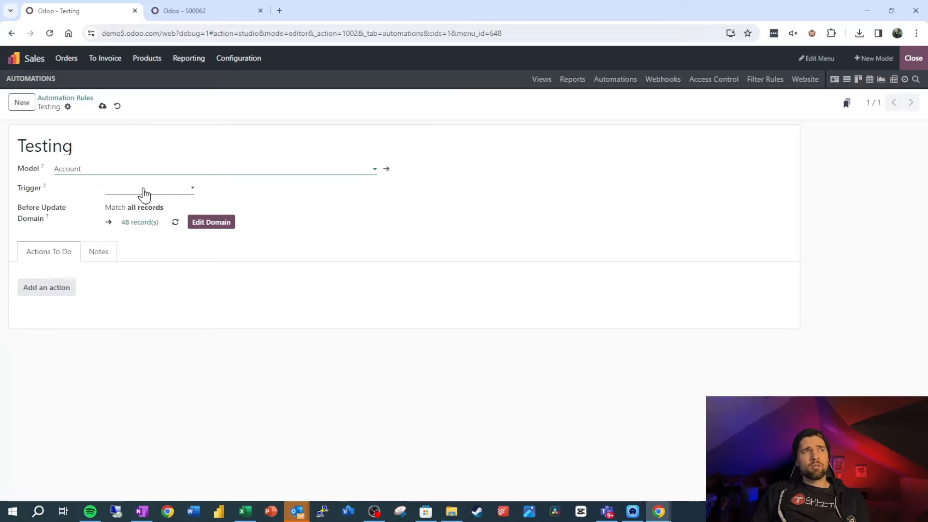
click(143, 190)
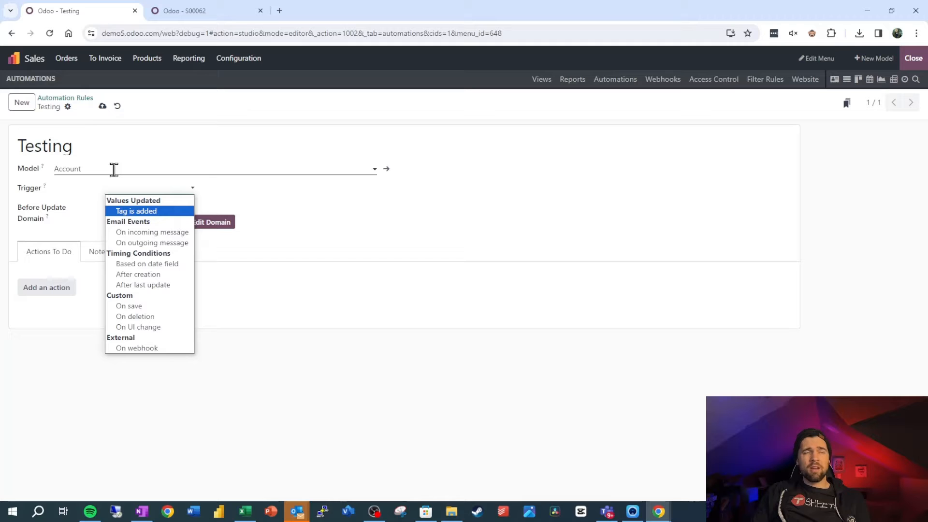
click(156, 189)
click(158, 187)
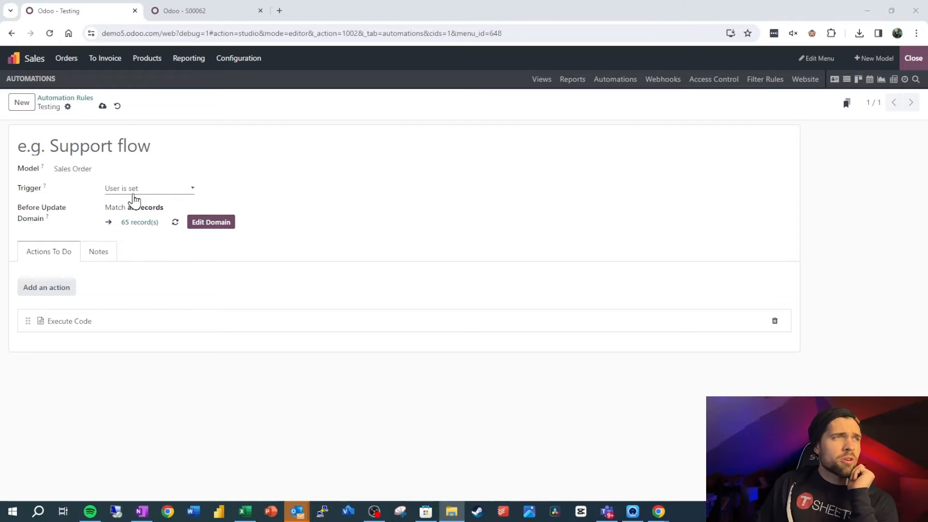
- Name the Sales Order automation rule "Testing" and save it
click(103, 151)
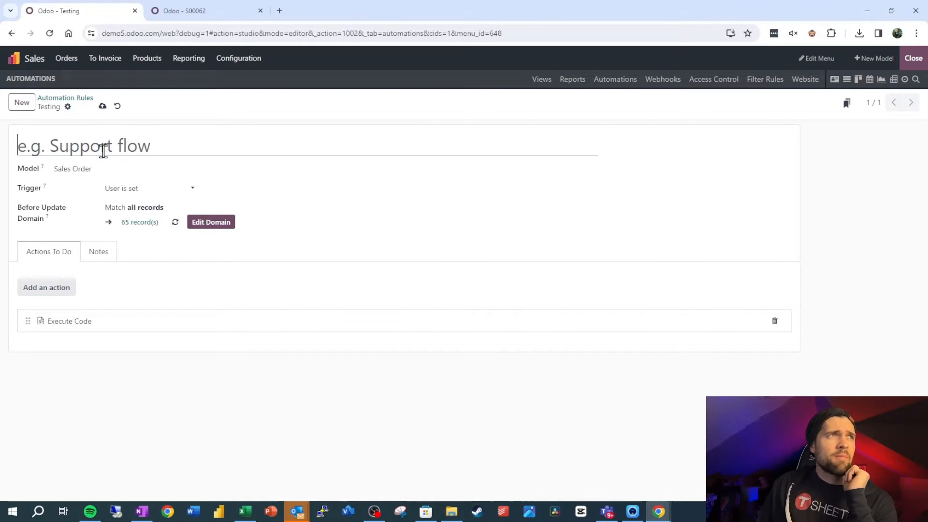
text(Testing)
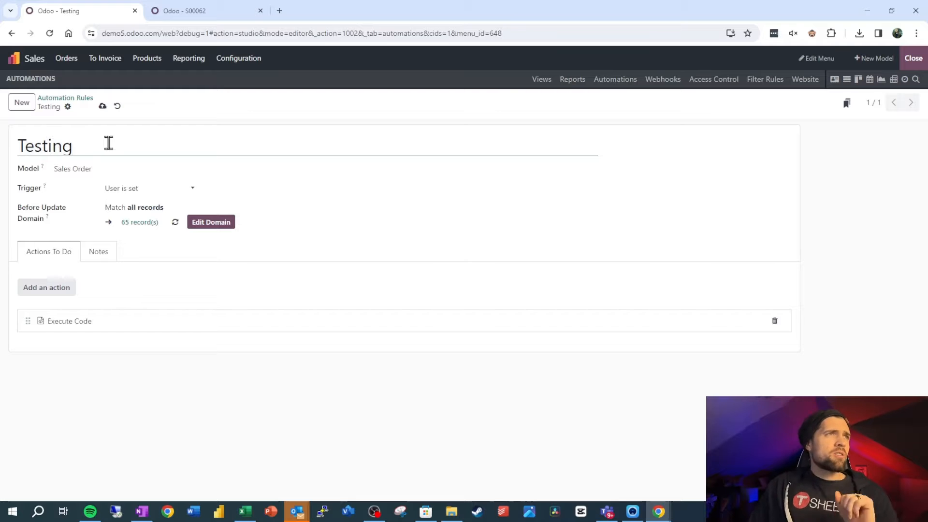
click(103, 107)
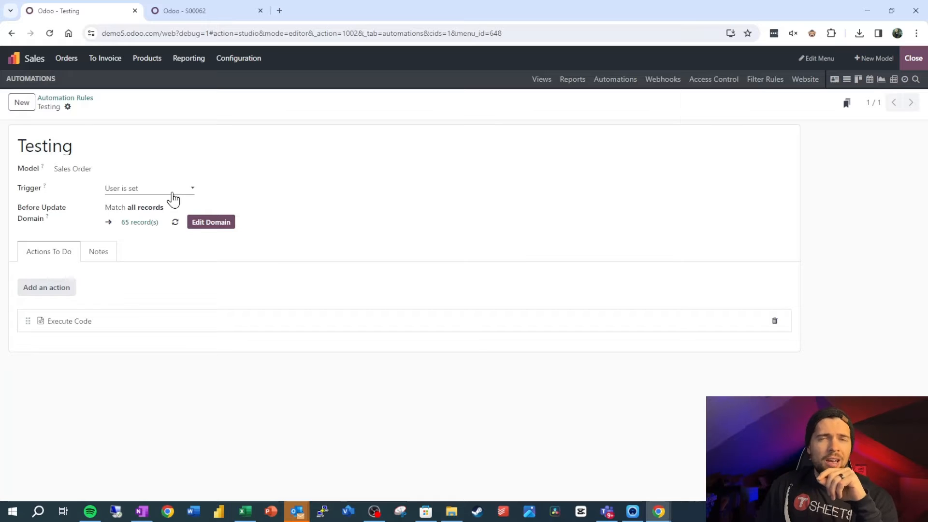
- Assign the admin user as salesperson on the open sales order and save the order to test the trigger
click(220, 11)
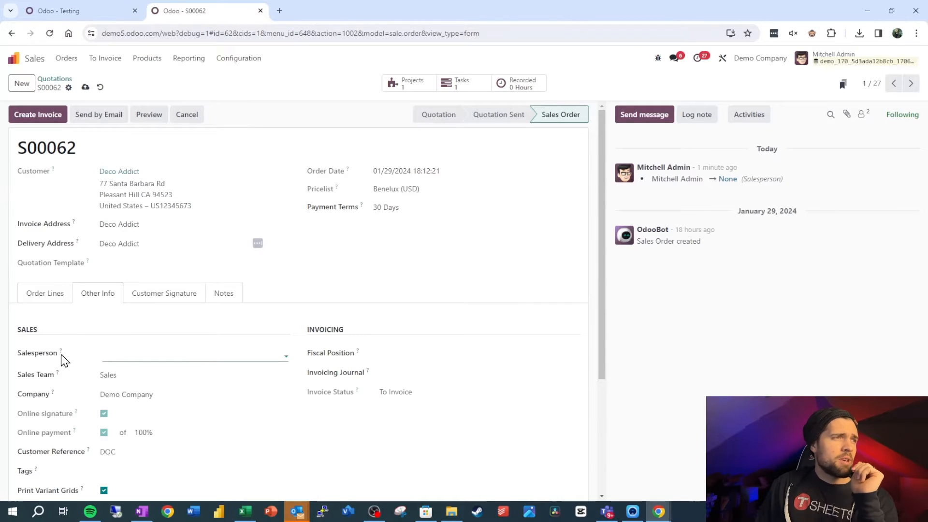
mouse_move(61, 356)
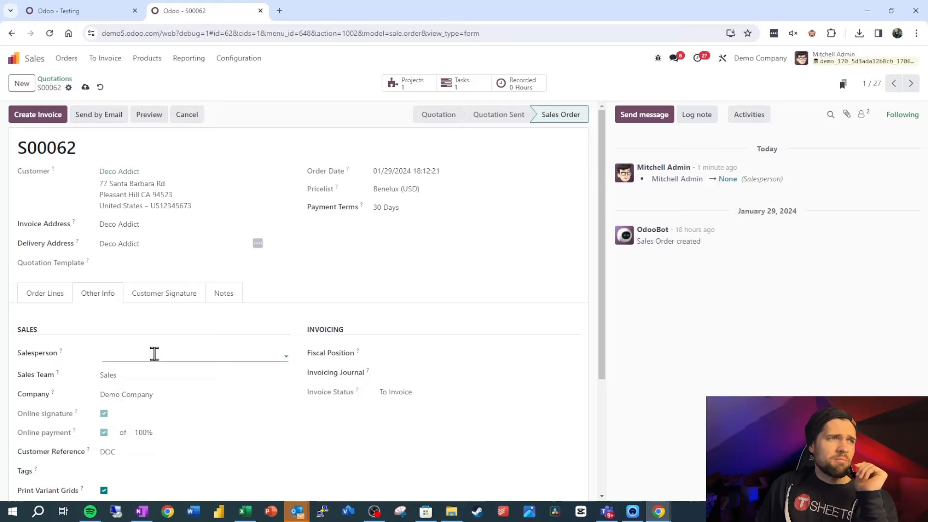
click(215, 356)
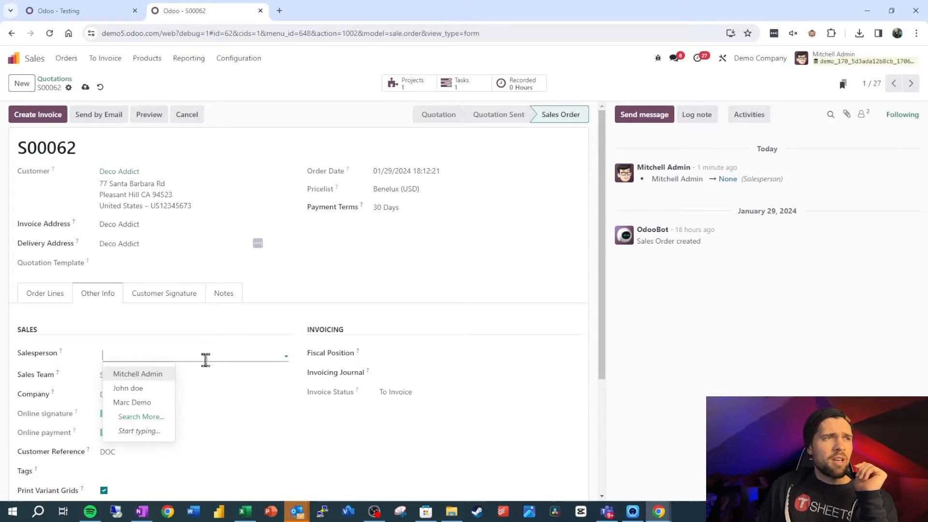
click(165, 377)
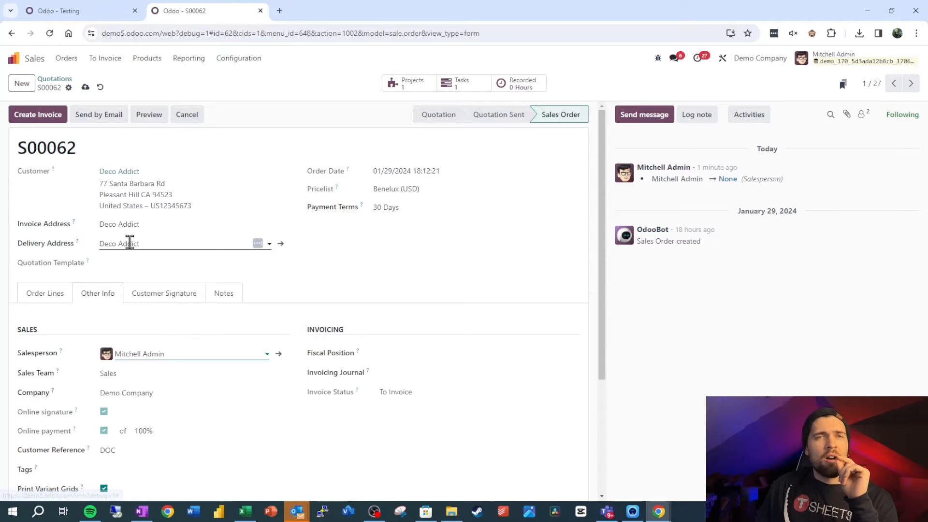
click(85, 87)
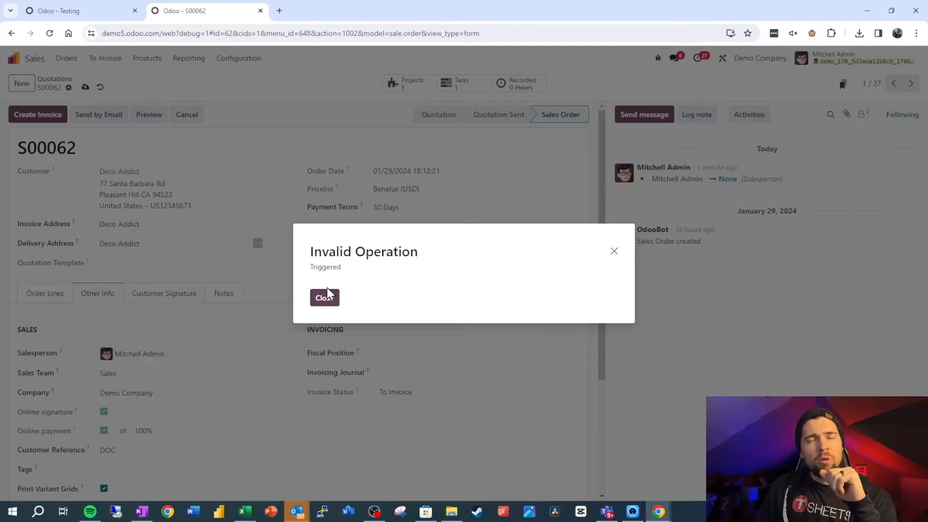
- Set the automation rule's trigger to "Tag is added" with the value Product and save the rule
click(184, 189)
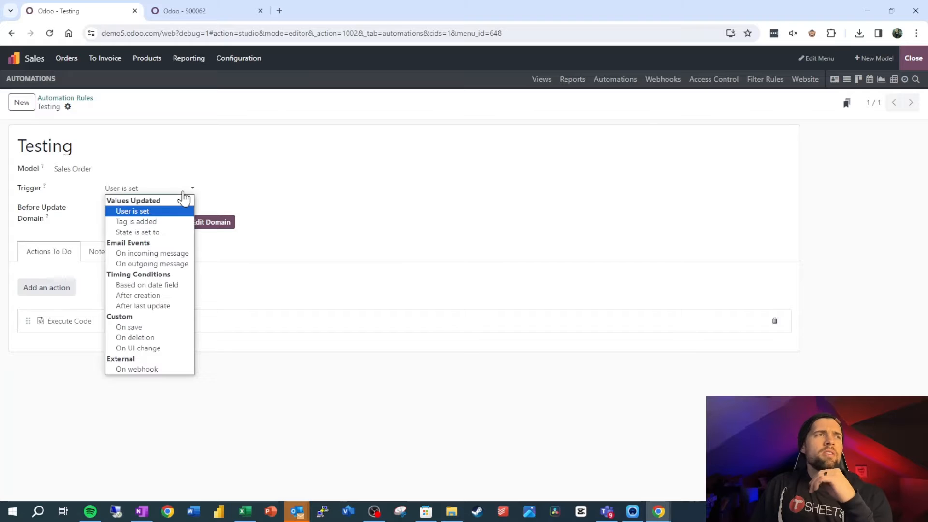
click(152, 221)
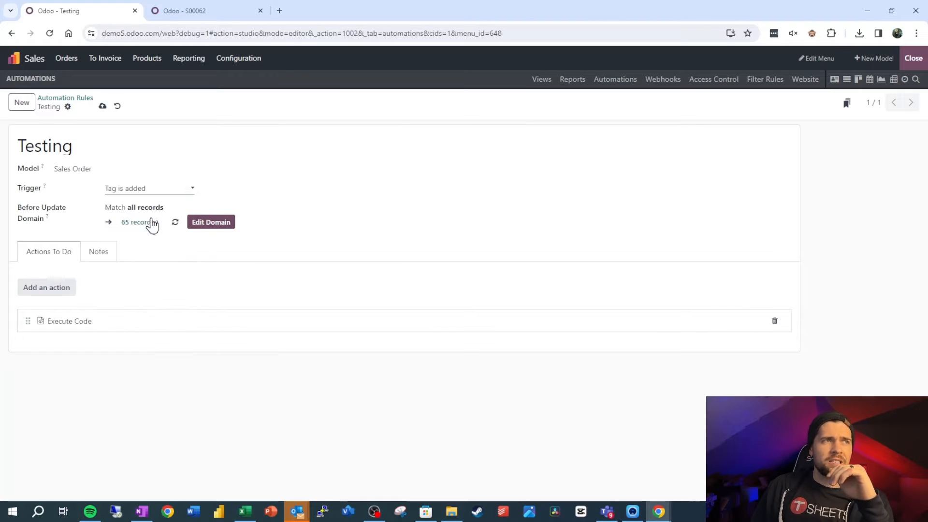
click(243, 184)
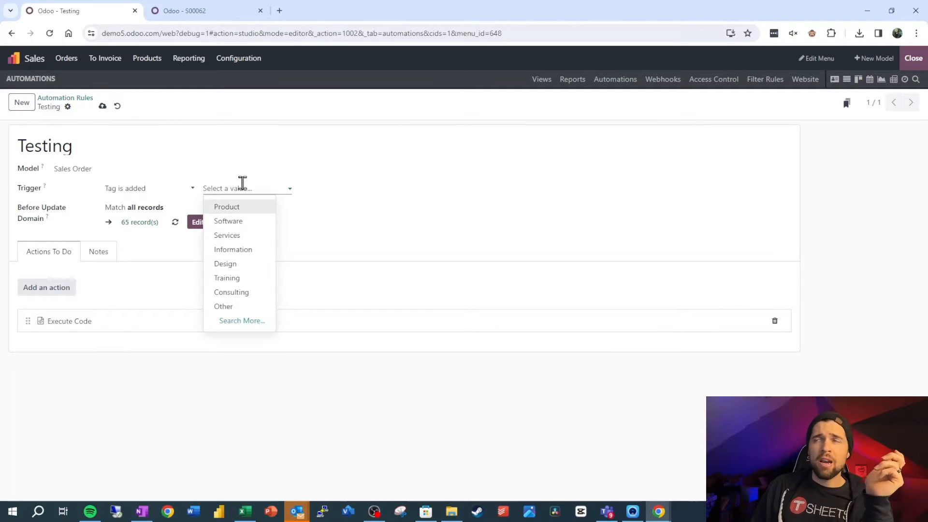
click(242, 208)
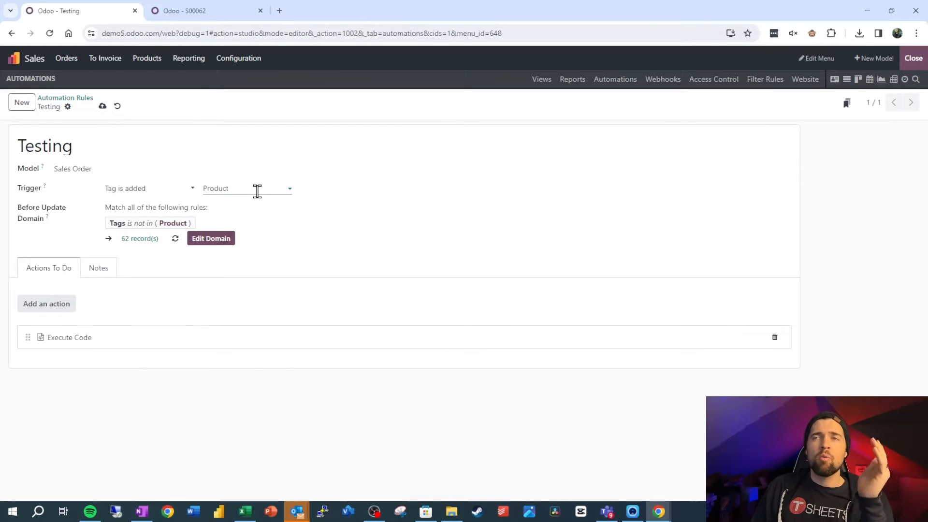
click(103, 105)
- Add the Product tag to the sales order and save the order
click(196, 10)
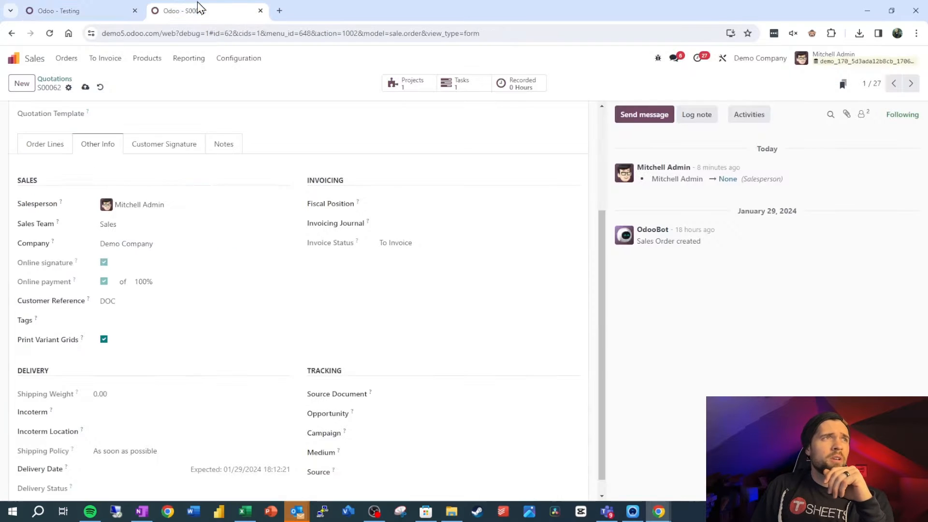
click(127, 320)
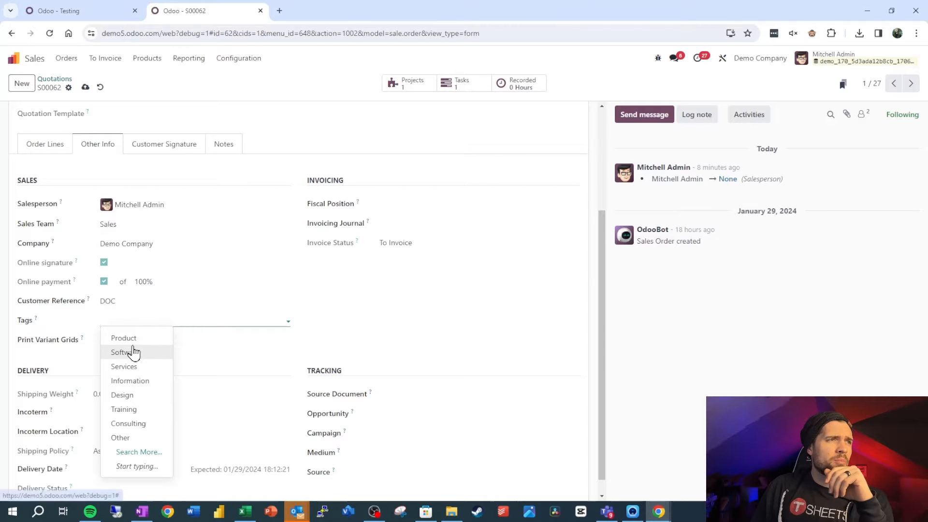
click(132, 352)
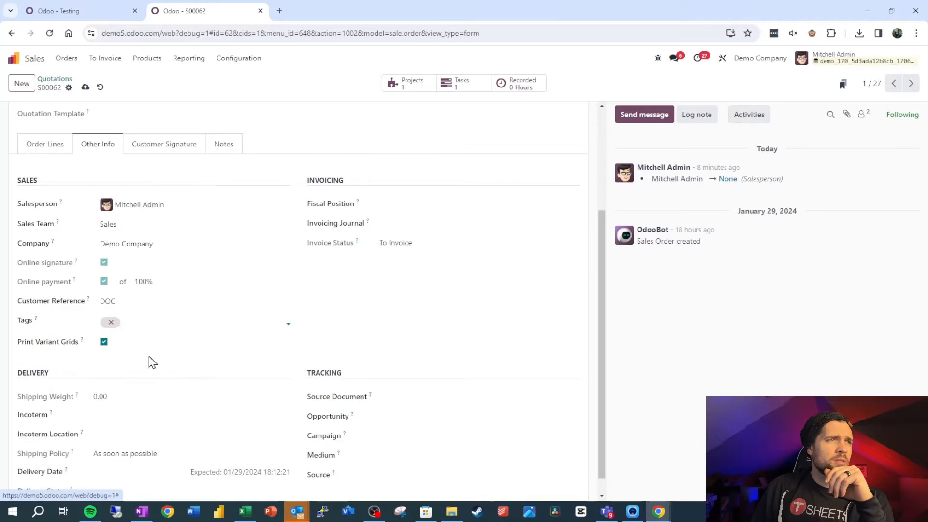
click(86, 89)
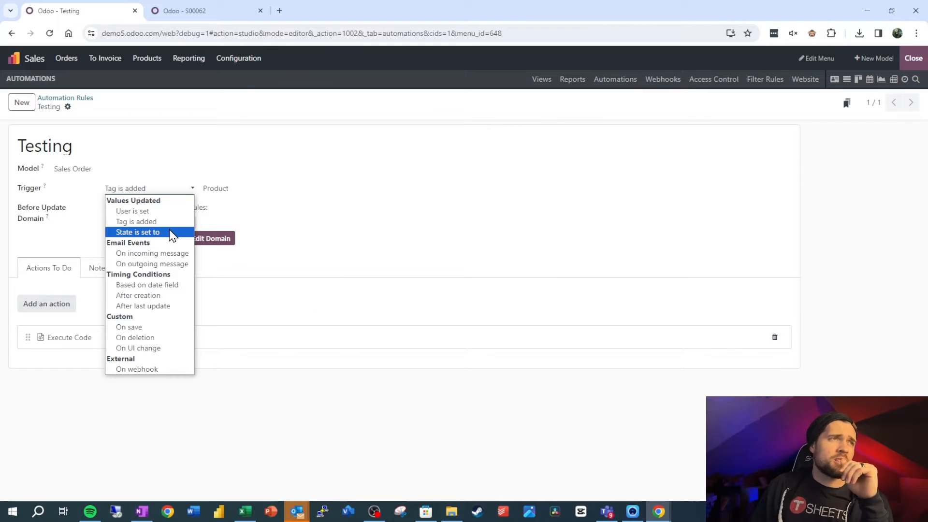
- Change the automation rule's trigger to "State is set to" with the value Cancelled and save the rule
click(172, 234)
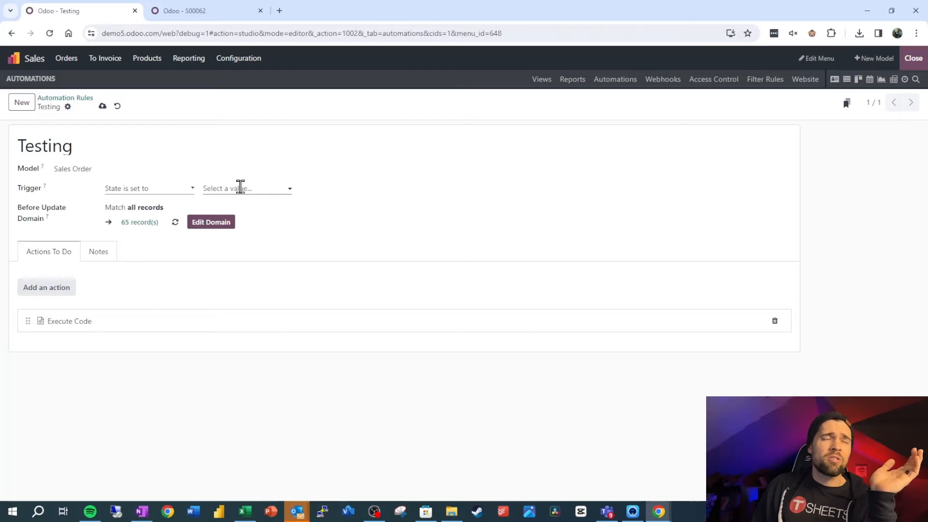
click(241, 187)
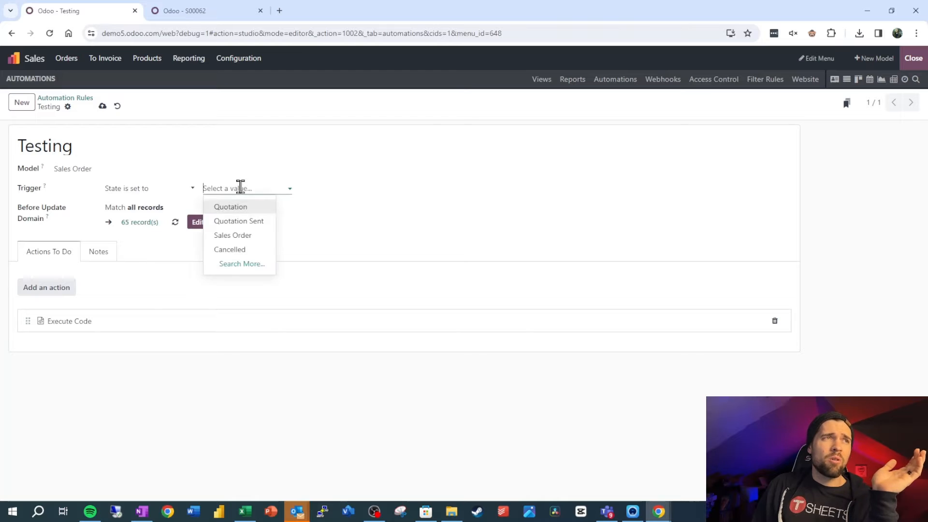
click(238, 249)
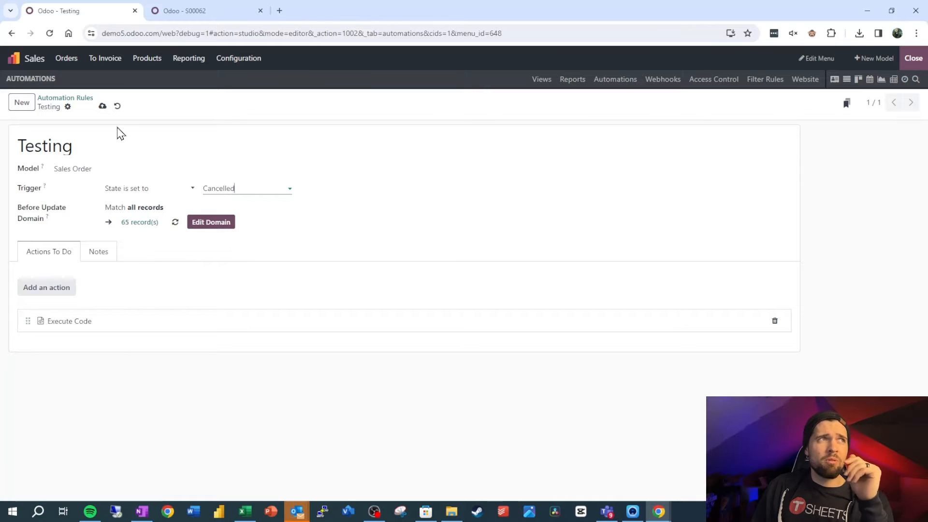
click(103, 106)
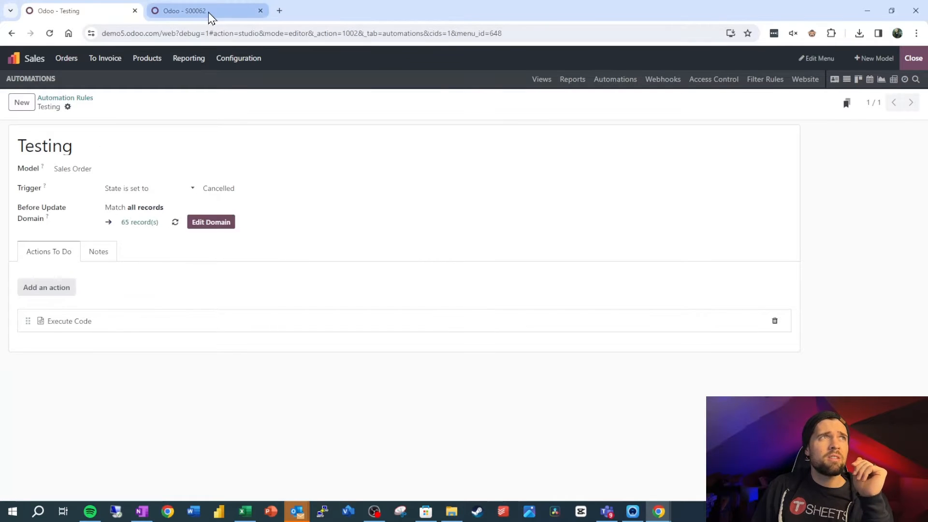
- Cancel the sales order without sending the cancellation e-mail to the customer
click(207, 13)
scroll(301, 257, up, 3)
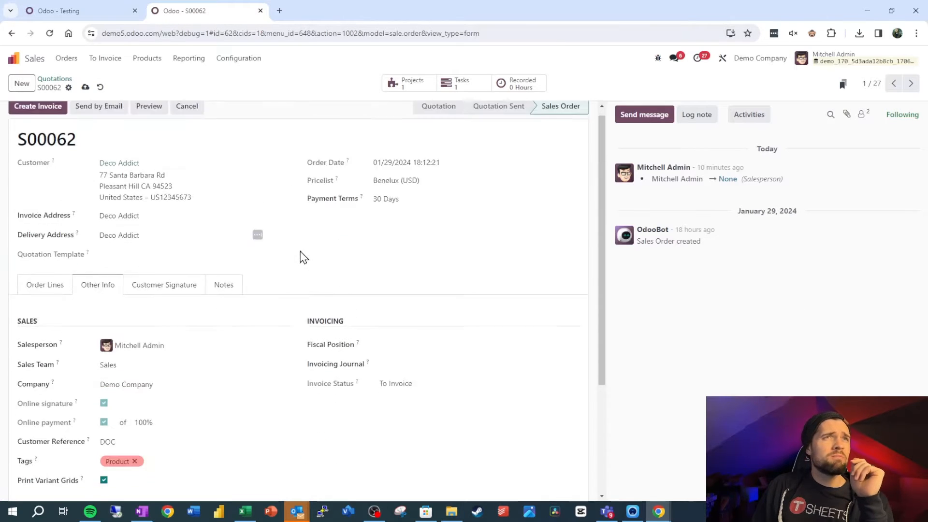
click(190, 113)
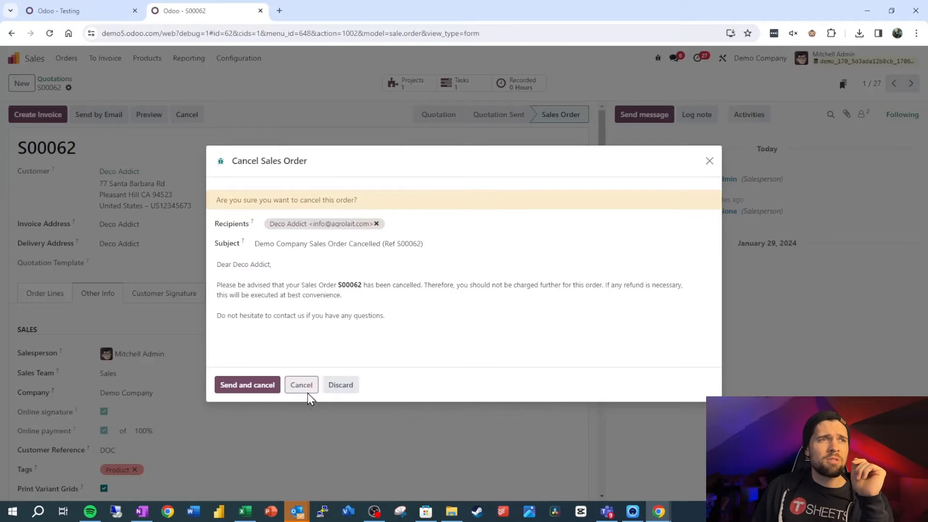
click(306, 390)
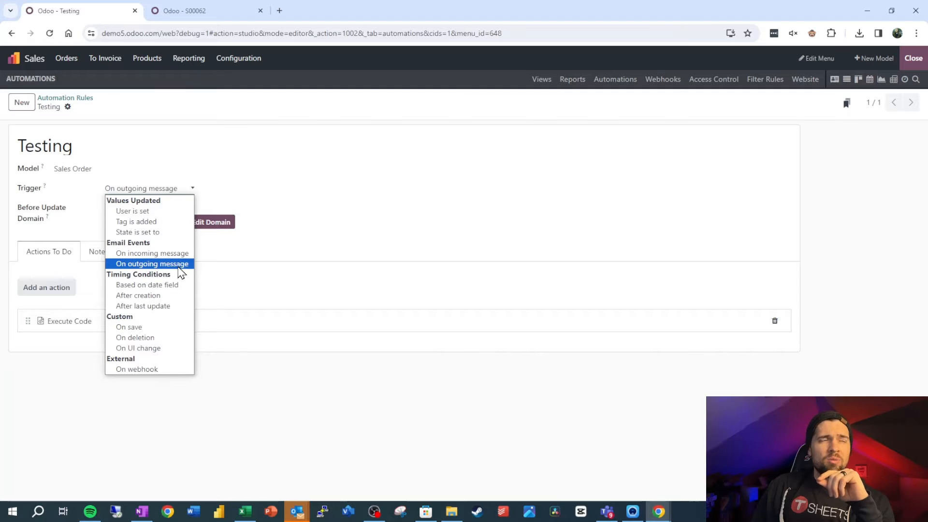
- Use "On outgoing message" as the rule's trigger, and send the message "What the heck!?" to the sales order's followers
click(180, 266)
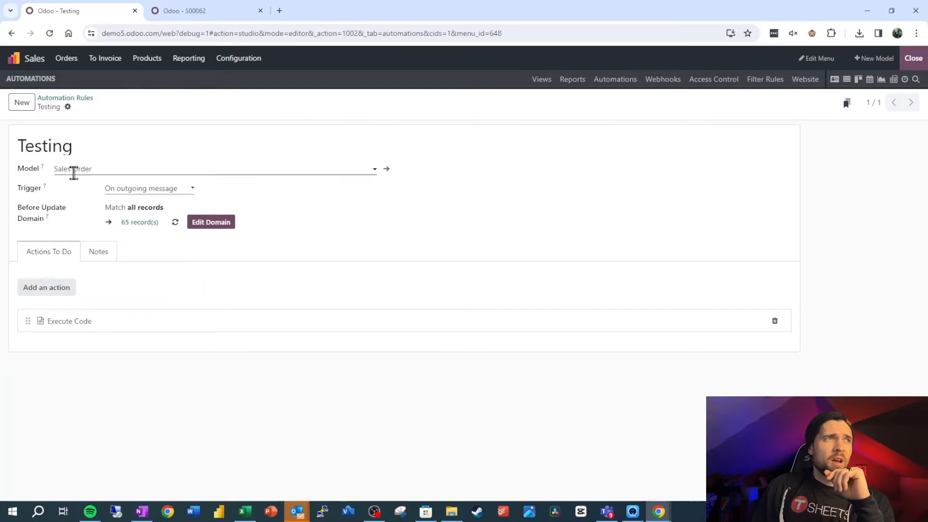
click(184, 11)
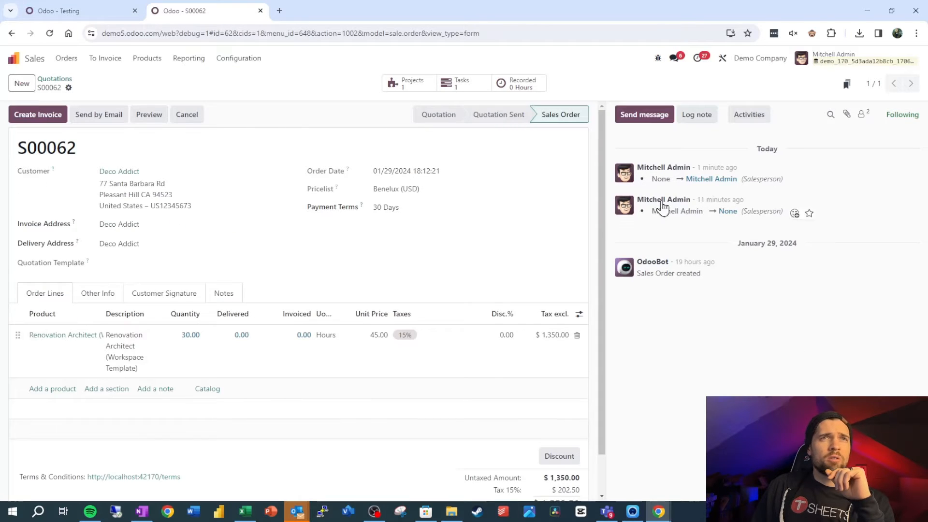
click(665, 119)
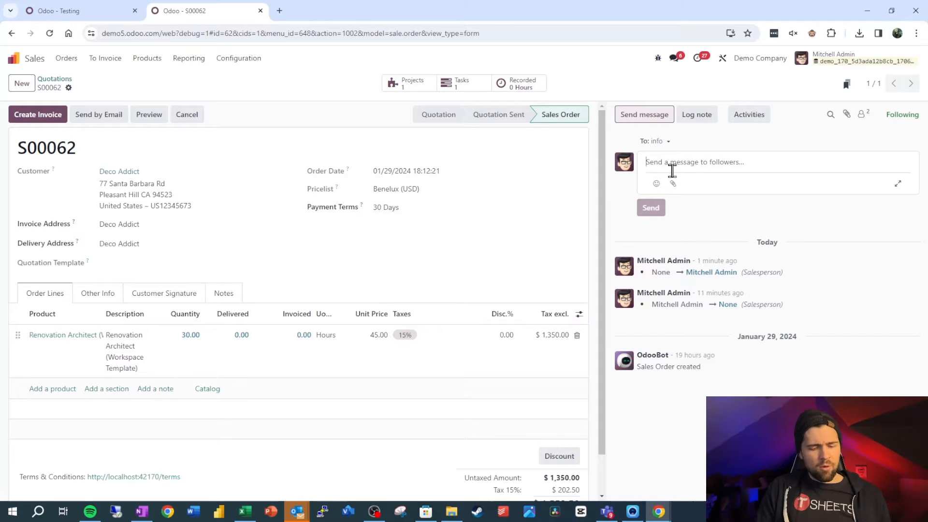
text(What the heck!?)
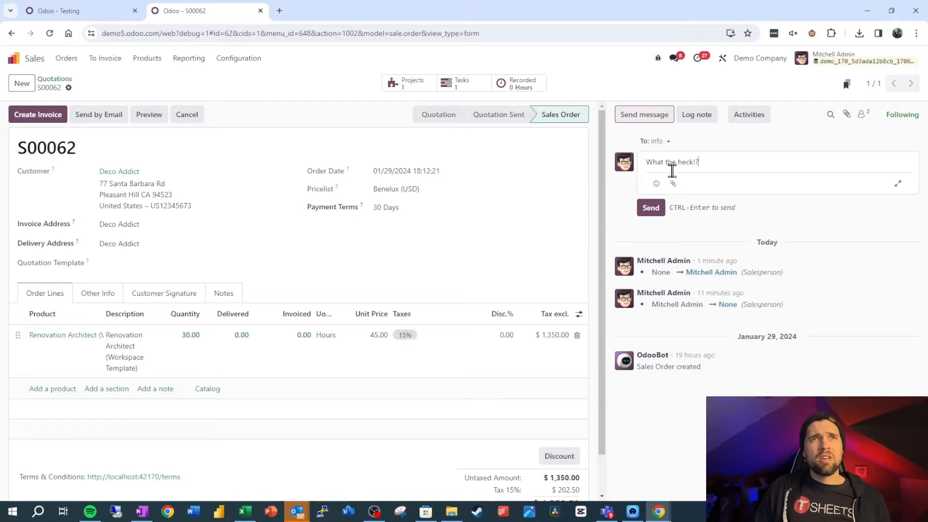
click(650, 208)
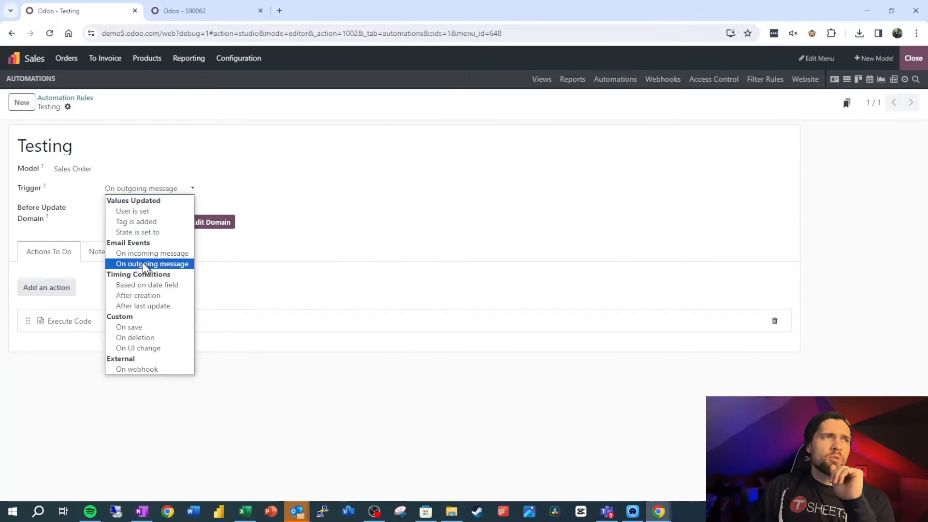
- Set the new rule's trigger to "Based on date field" with its delay counted after Delivery Date (Sales Order), and open the delay unit choice
click(178, 11)
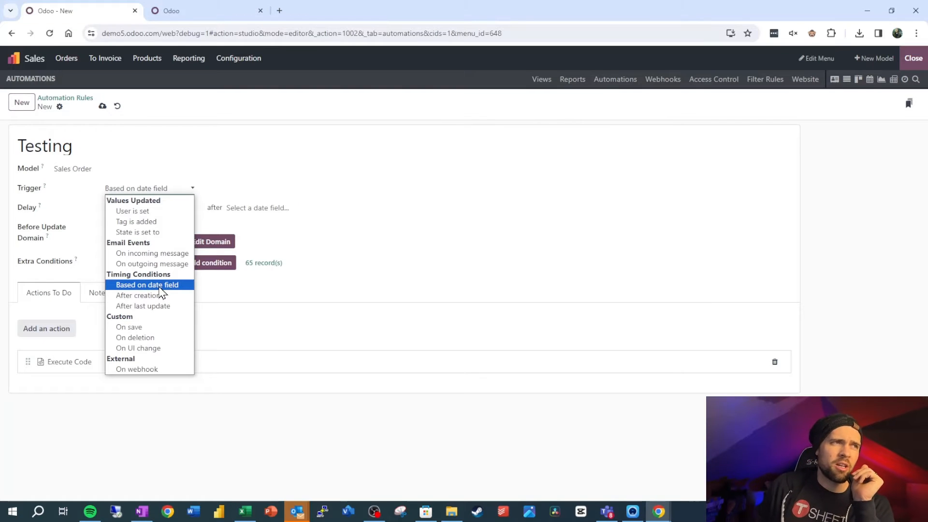
click(160, 288)
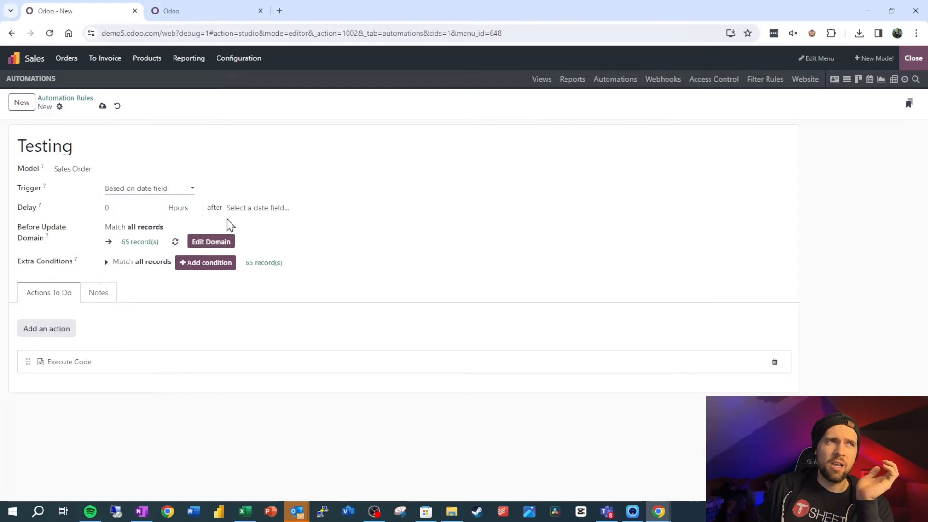
click(260, 208)
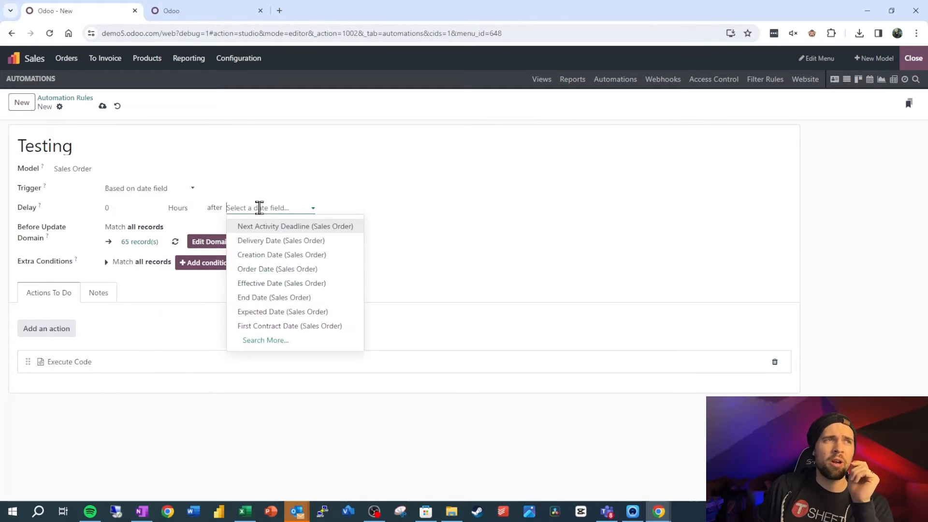
click(285, 244)
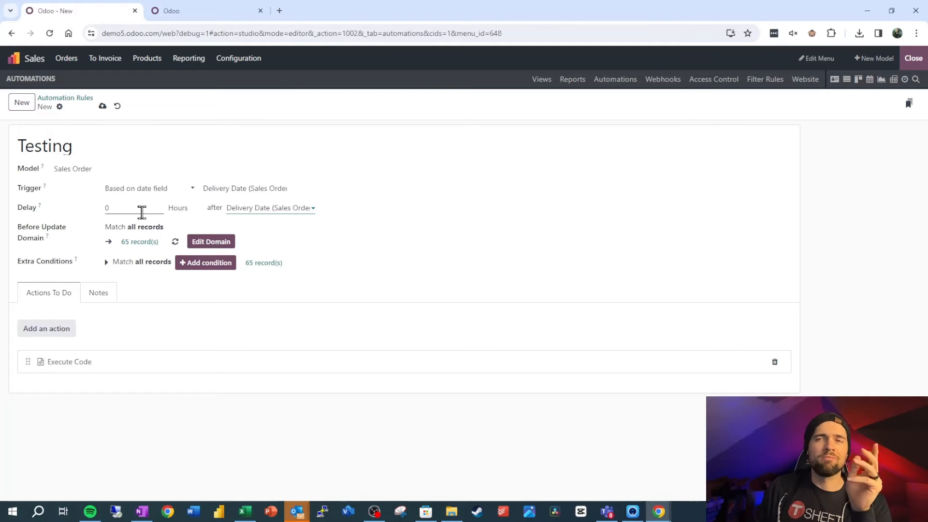
click(181, 209)
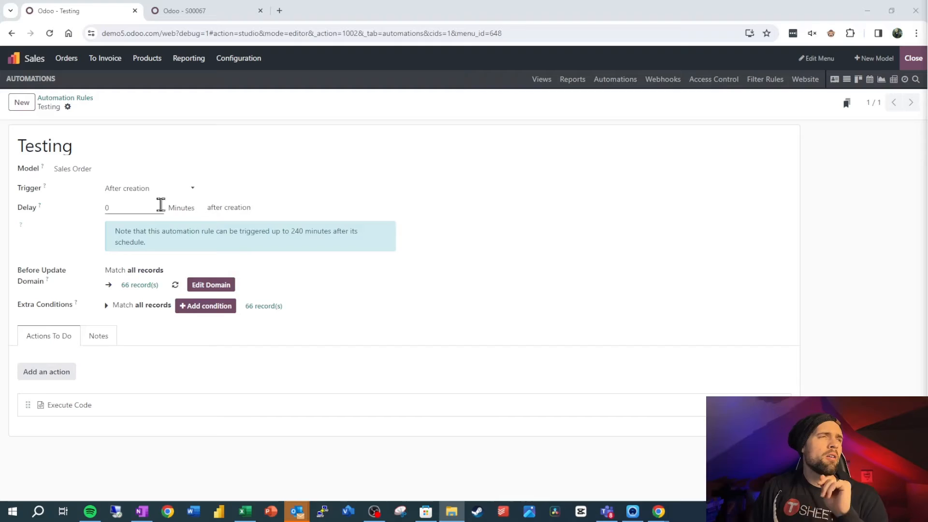
- Use "After creation" and "After last update" in turn as the rule's trigger, opening the delay unit choice for each
click(170, 191)
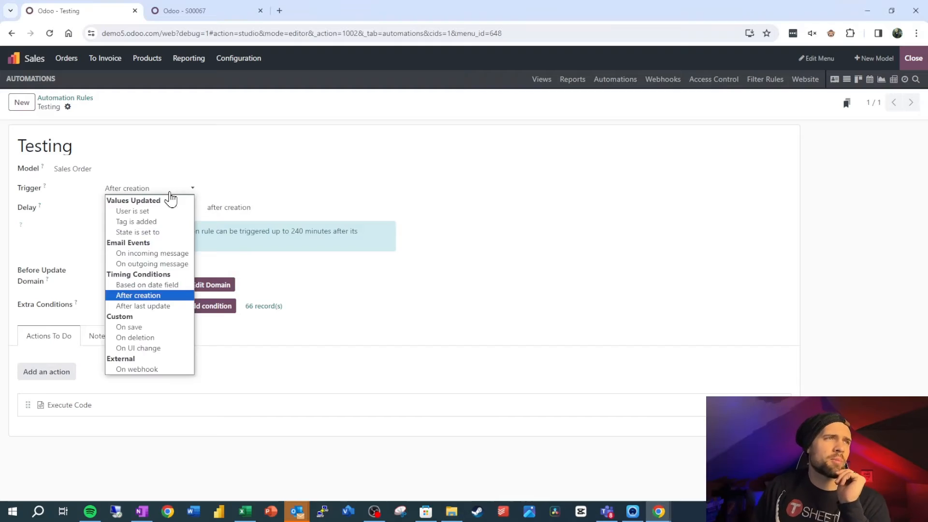
click(140, 295)
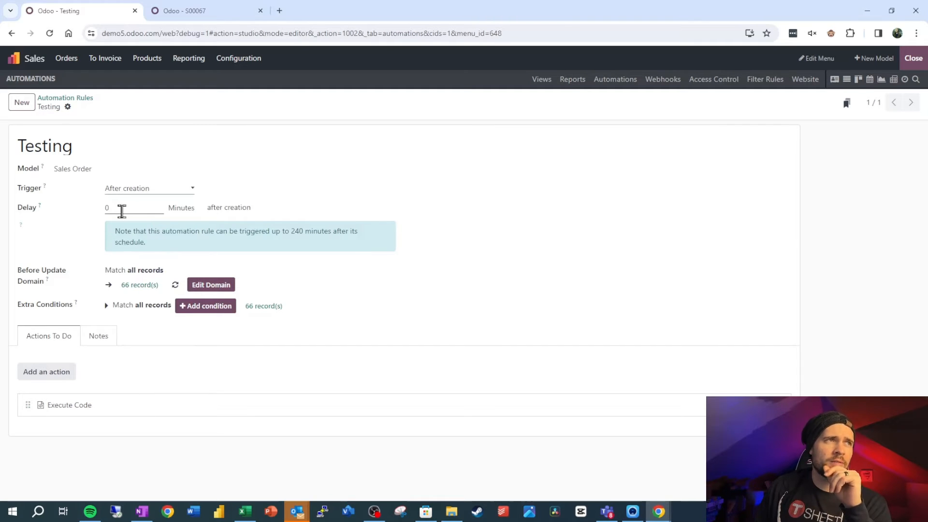
click(184, 208)
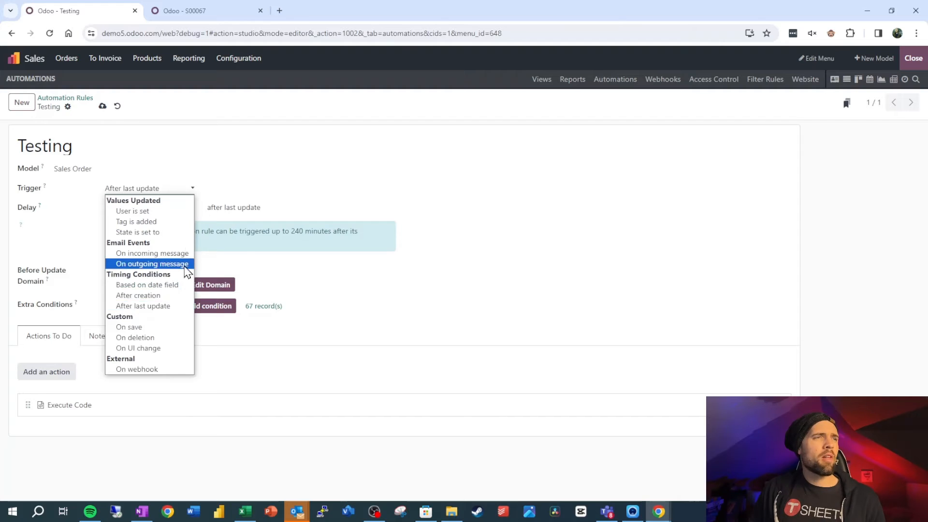
click(159, 306)
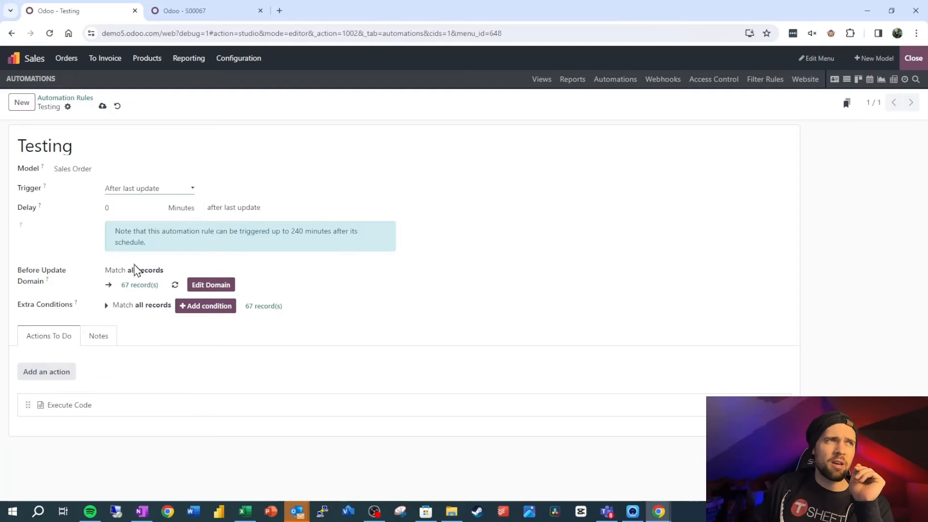
click(175, 209)
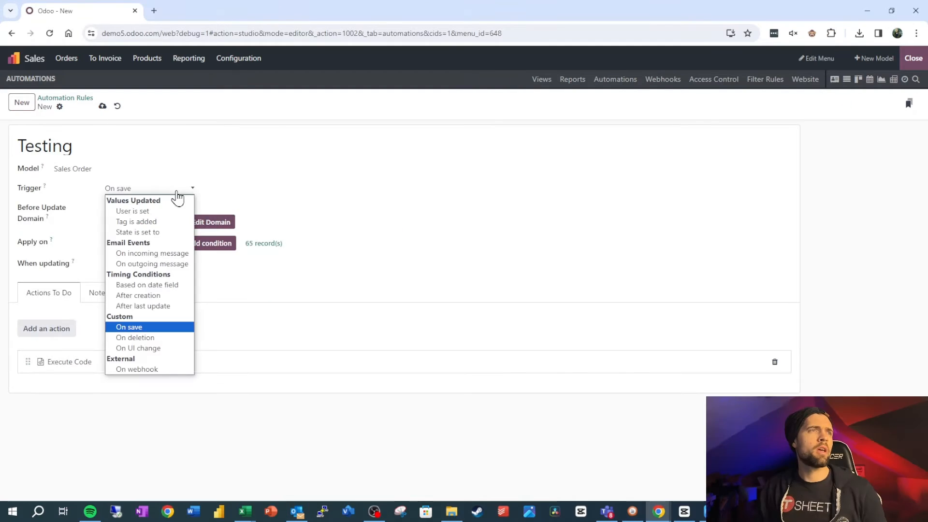
- Set the Testing rule's trigger to "On save" when updating Salesperson (Sales Order), and save the rule
click(176, 329)
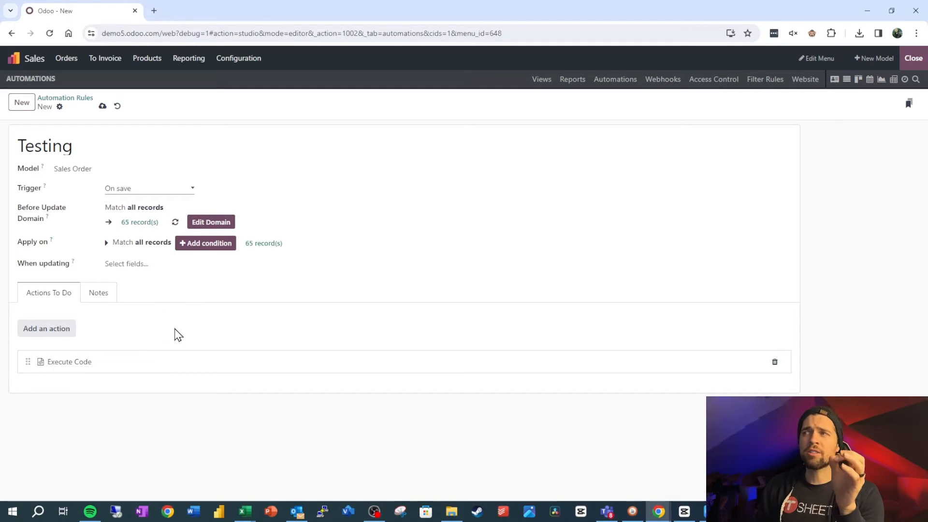
click(135, 262)
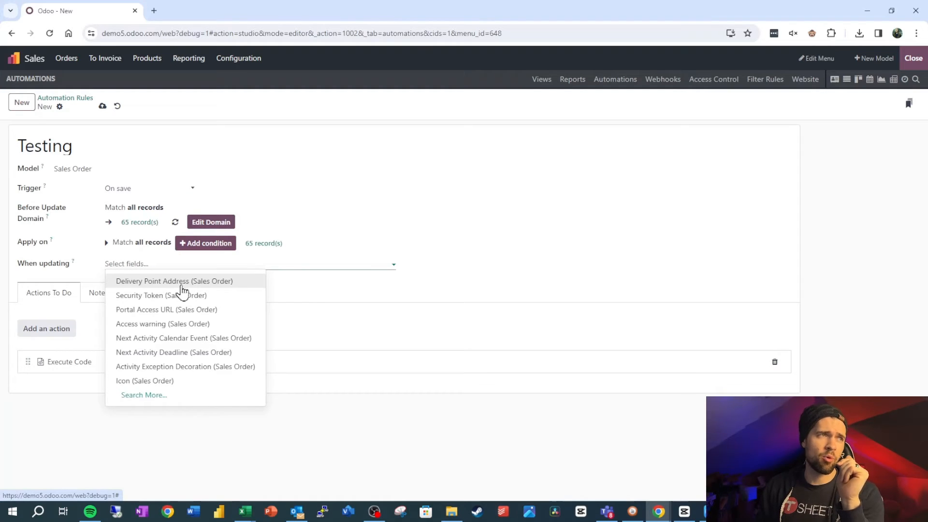
text(salesperson)
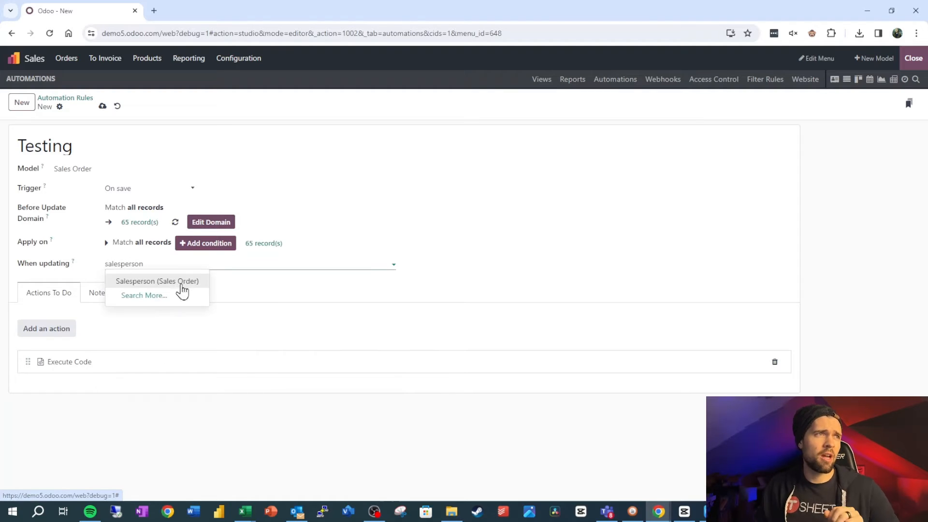
click(181, 282)
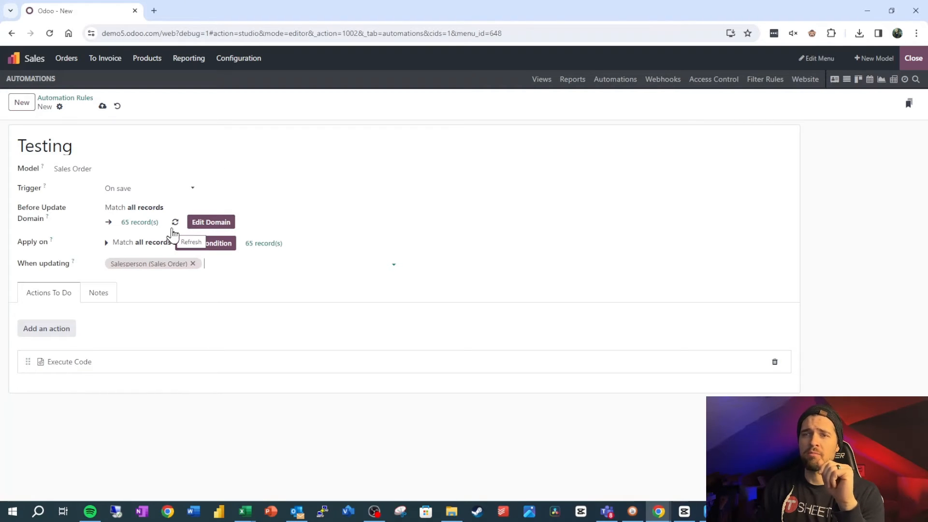
click(103, 107)
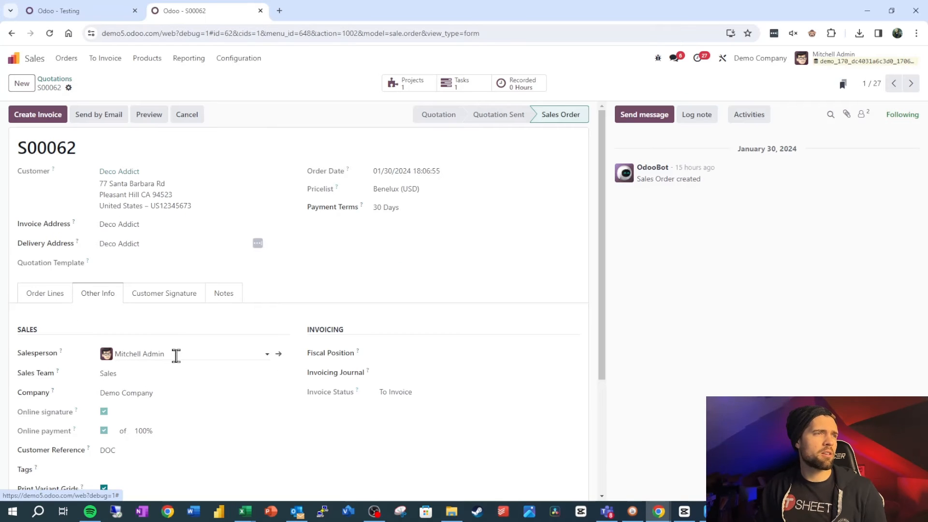
- Assign a different salesperson to the confirmed Deco Addict sales order and save the order
click(174, 355)
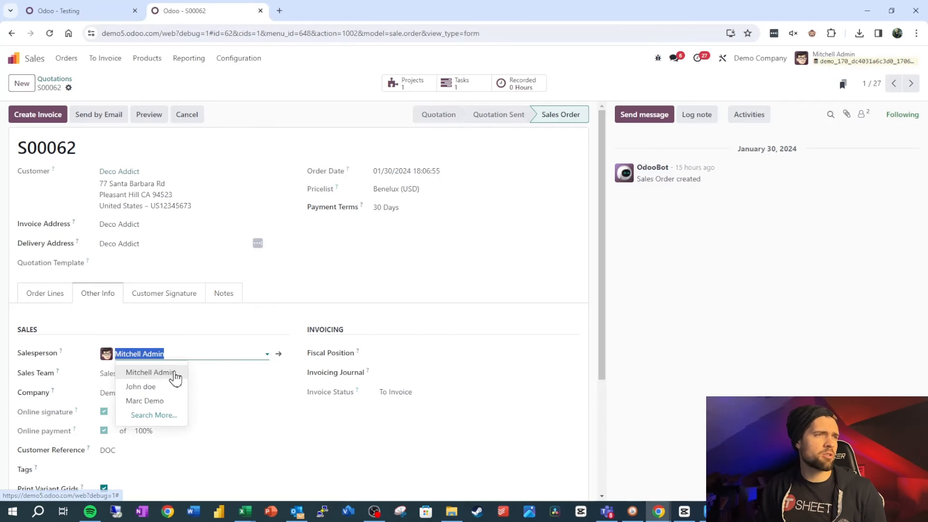
click(161, 387)
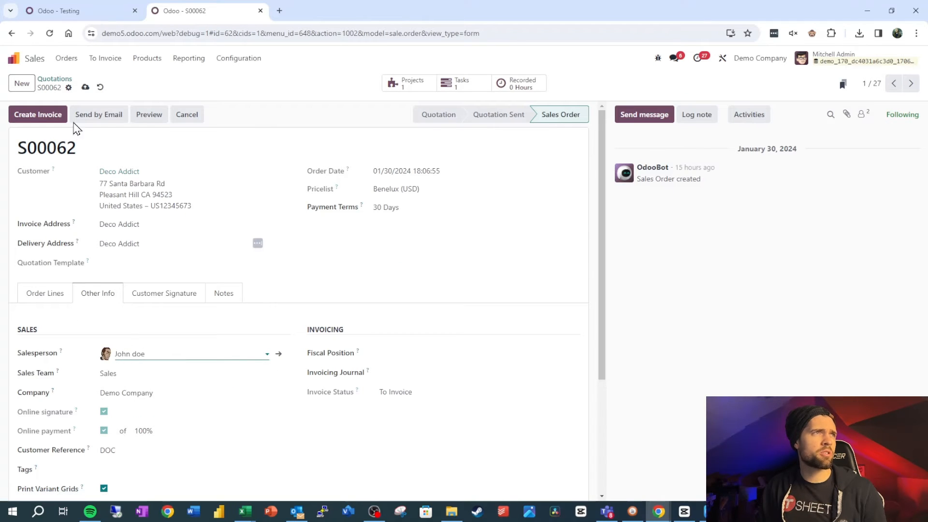
click(85, 86)
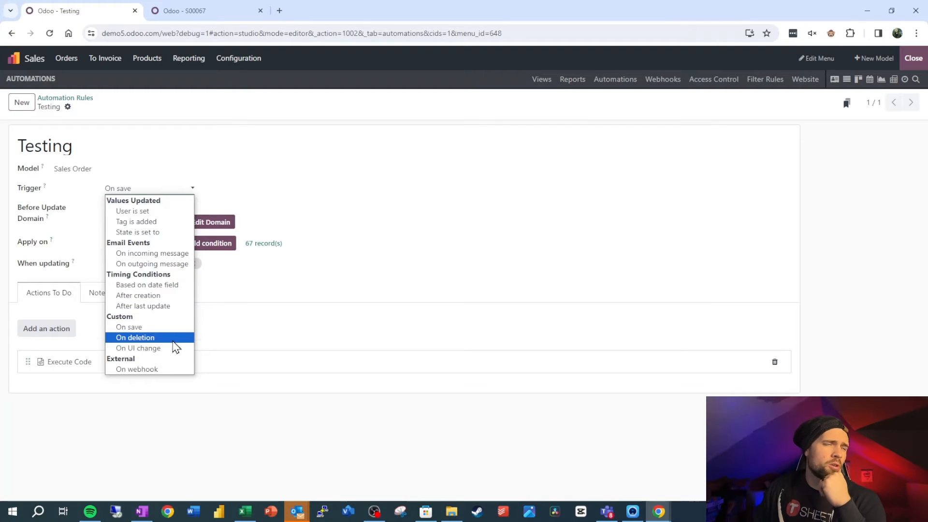
- Change the automation rule's trigger to "On deletion" and save the rule
click(173, 337)
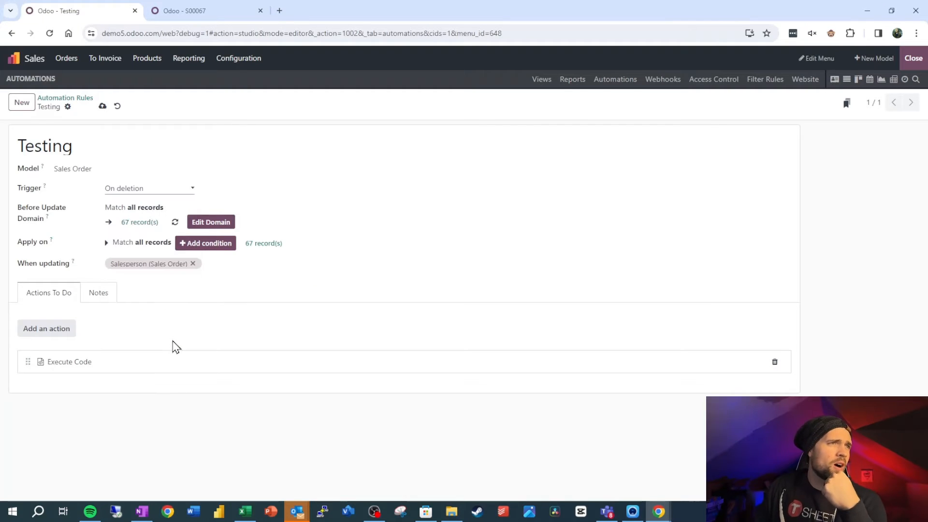
click(103, 107)
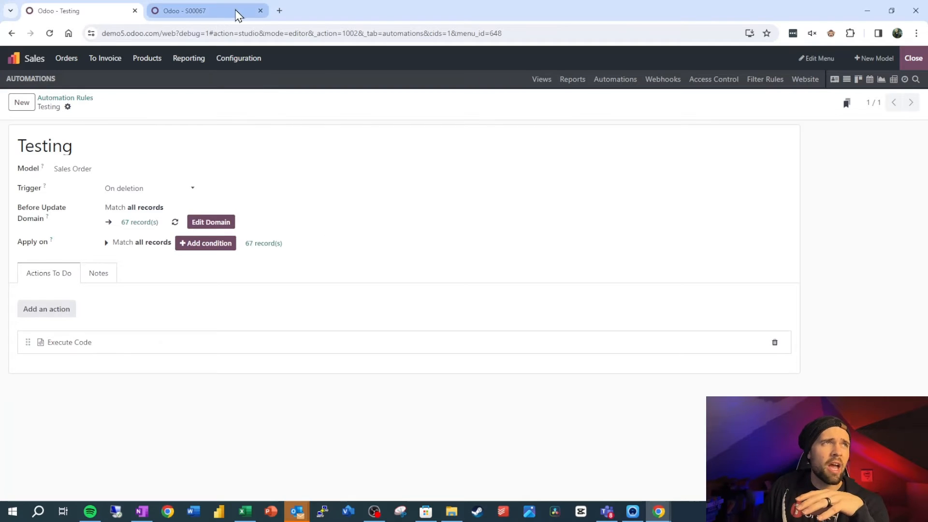
- Cancel the Deco Addict sales order without sending the cancellation e-mail, and try to delete the order
click(237, 11)
click(183, 117)
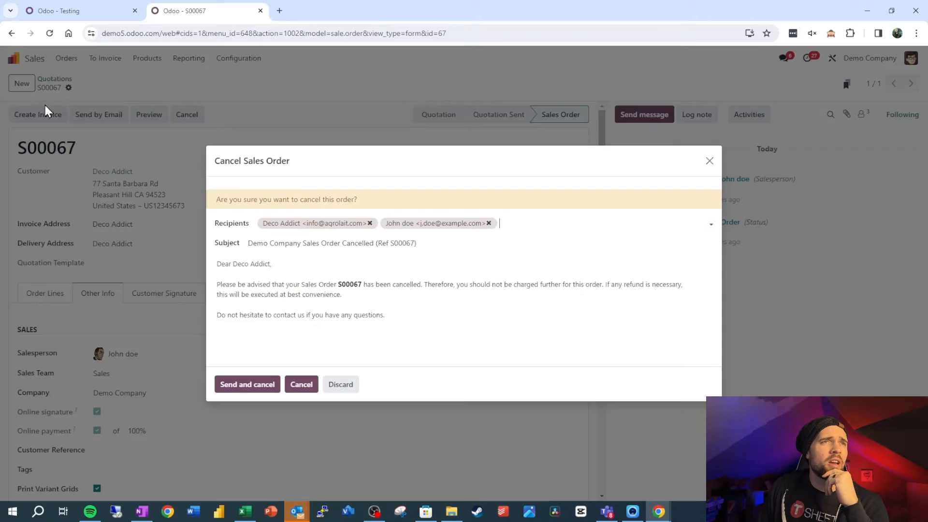
click(301, 385)
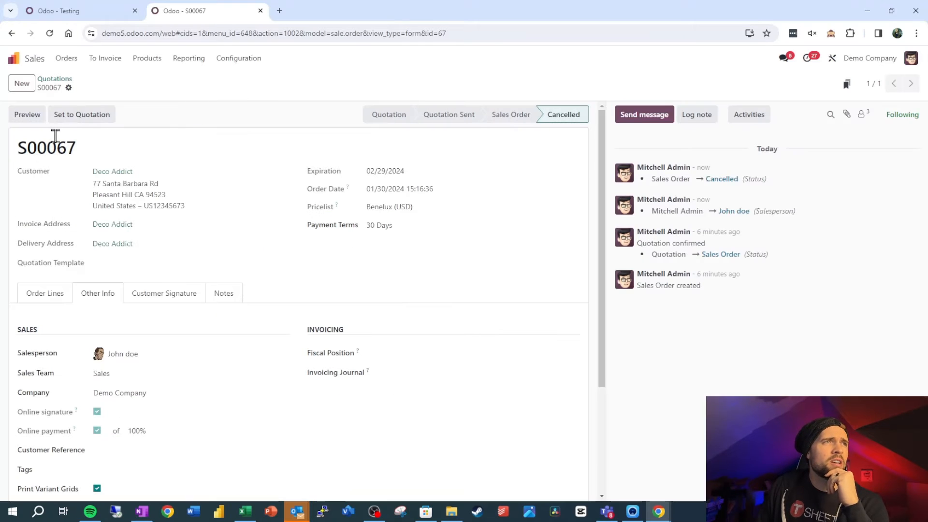
click(68, 88)
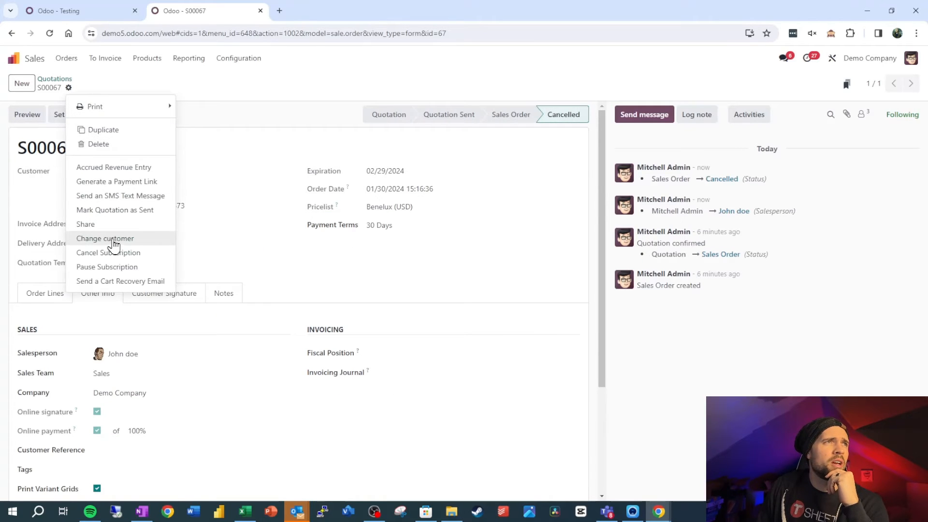
click(110, 145)
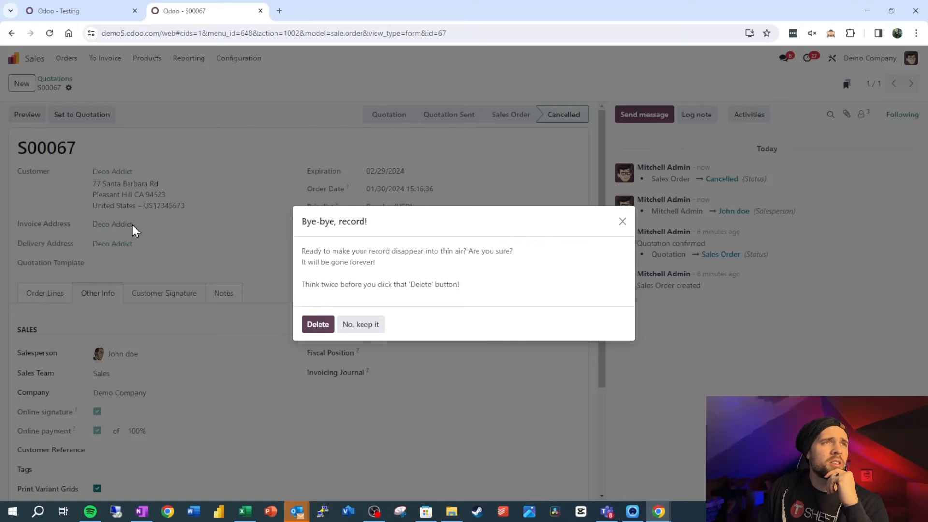
click(317, 325)
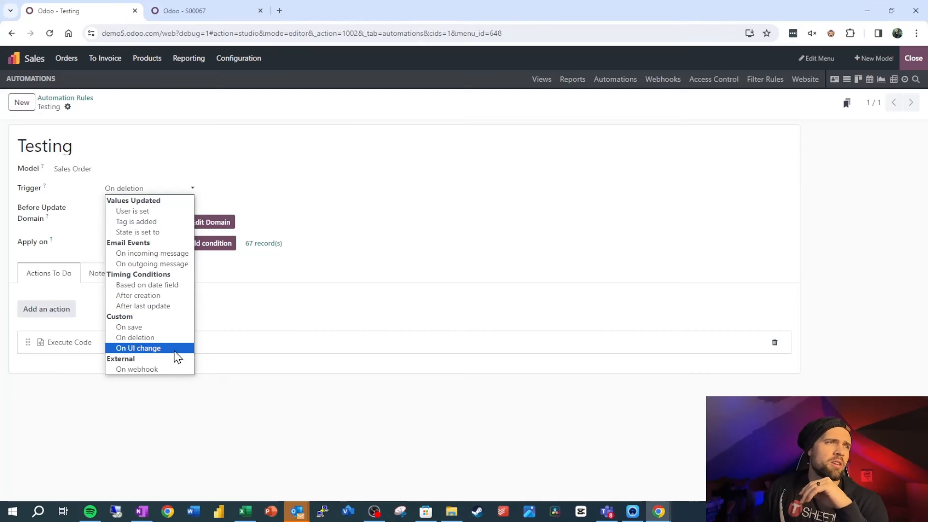
- Set the rule's trigger to "On UI change" when updating Salesperson (Sales Order), and save the rule
click(175, 351)
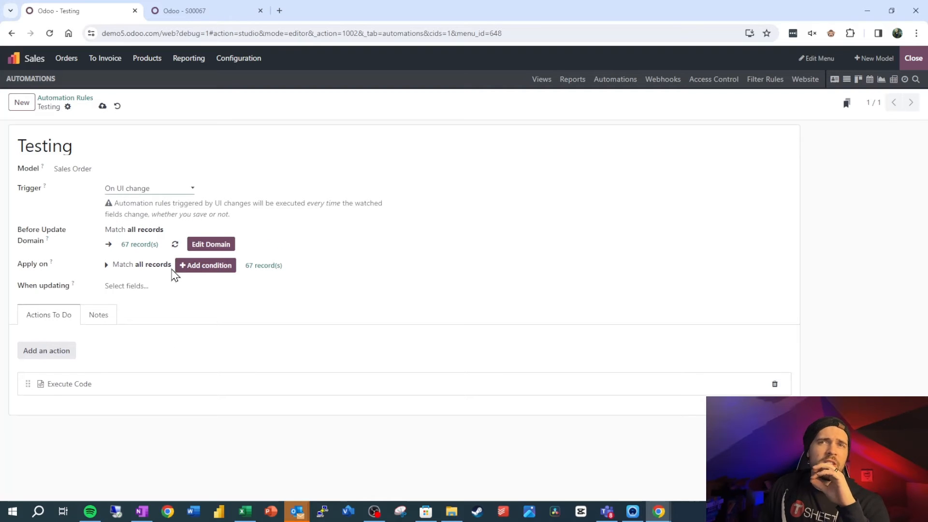
click(139, 284)
text(s)
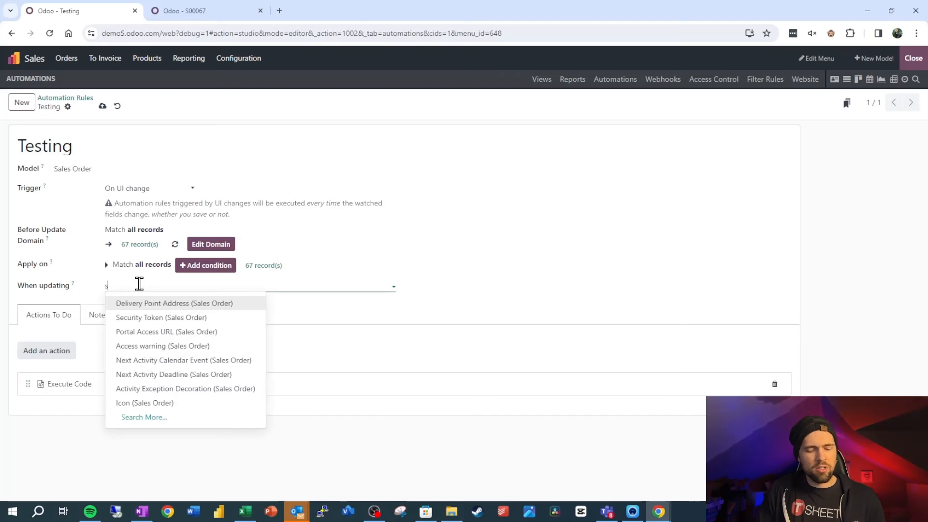
text(alesperons)
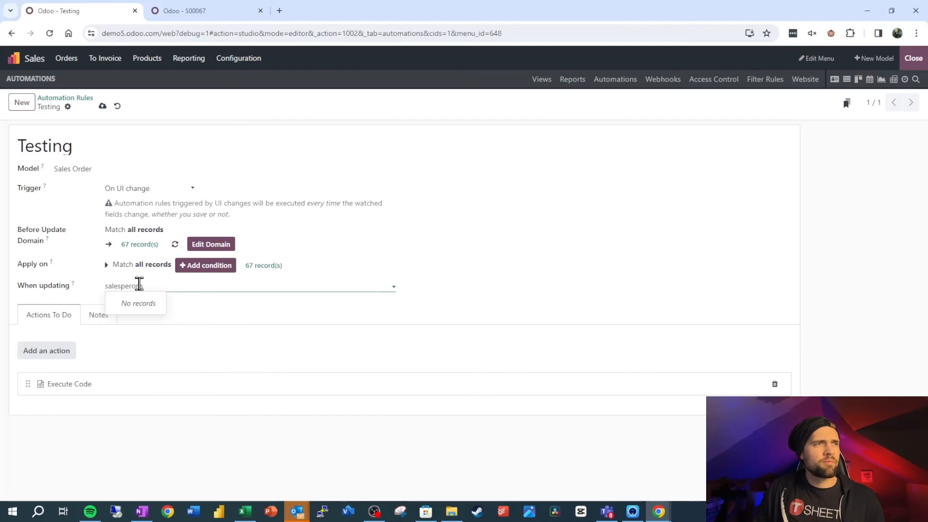
text(on)
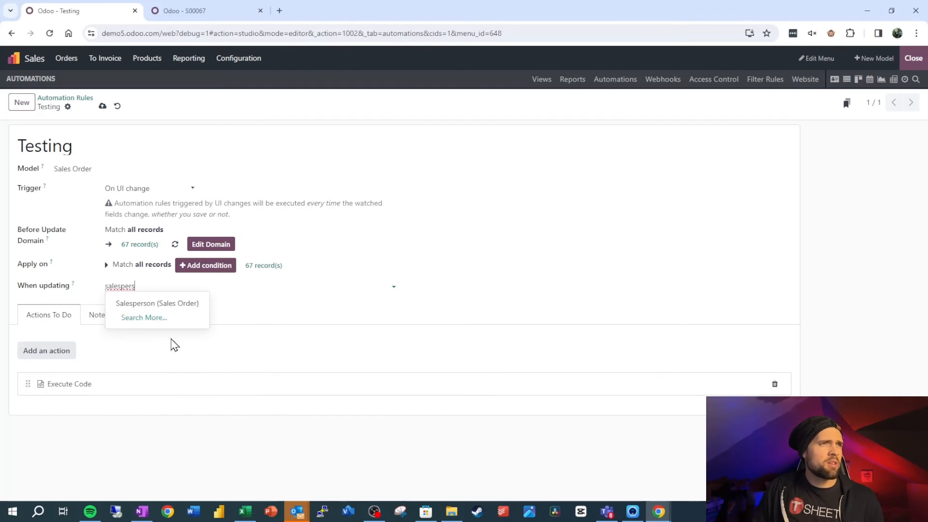
click(188, 303)
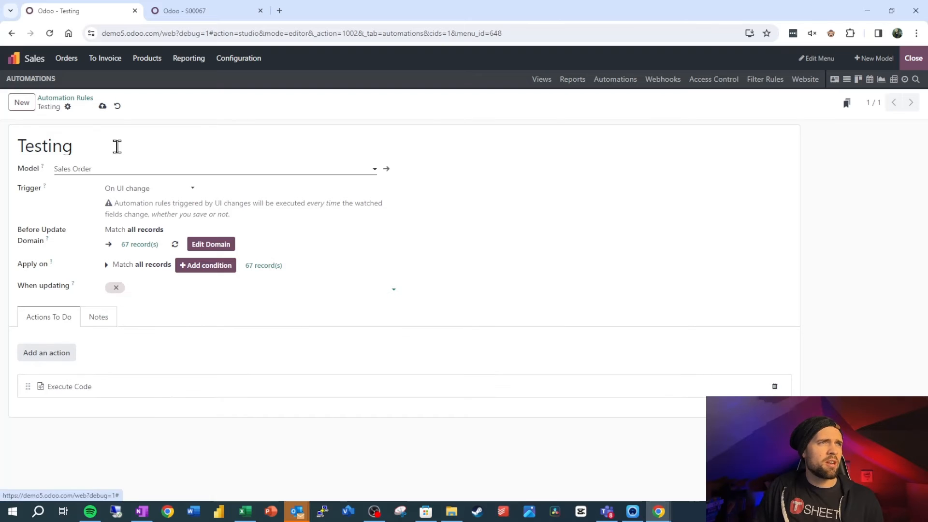
click(103, 106)
- Choose a different salesperson on the cancelled sales order without saving it
click(196, 12)
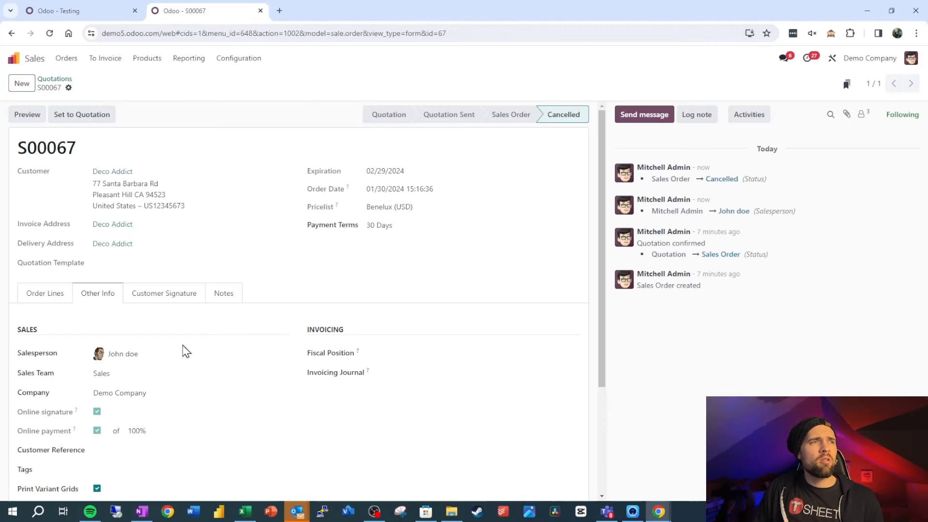
click(171, 354)
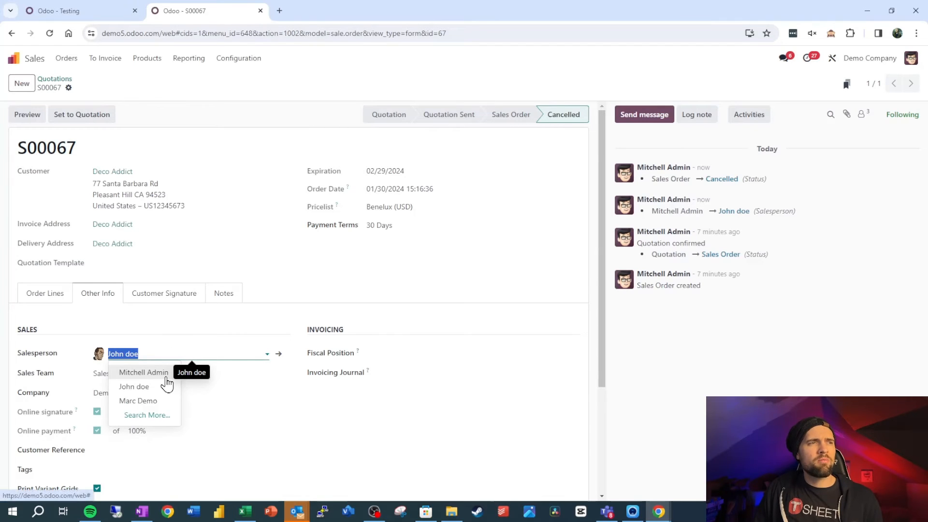
click(166, 376)
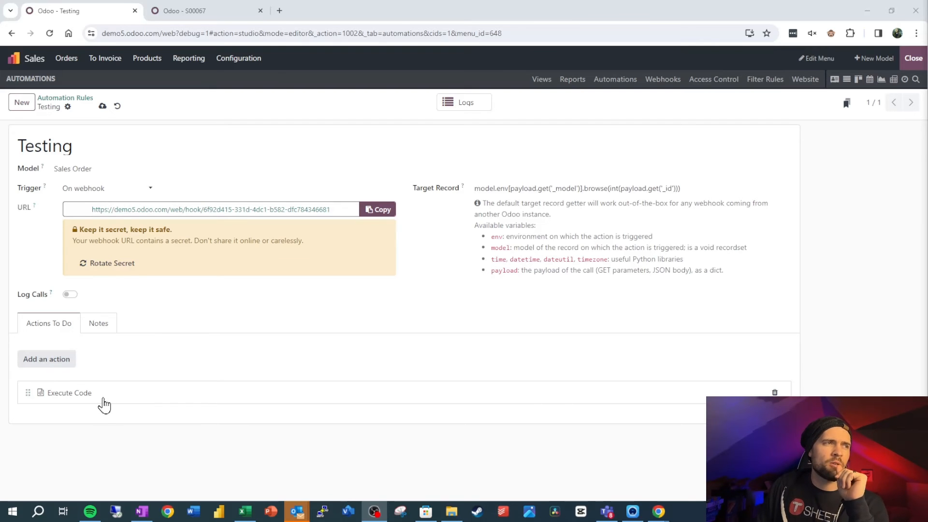
- Open the webhook rule's Execute Code action and select the 'Triggered' text in its UserError code
click(104, 404)
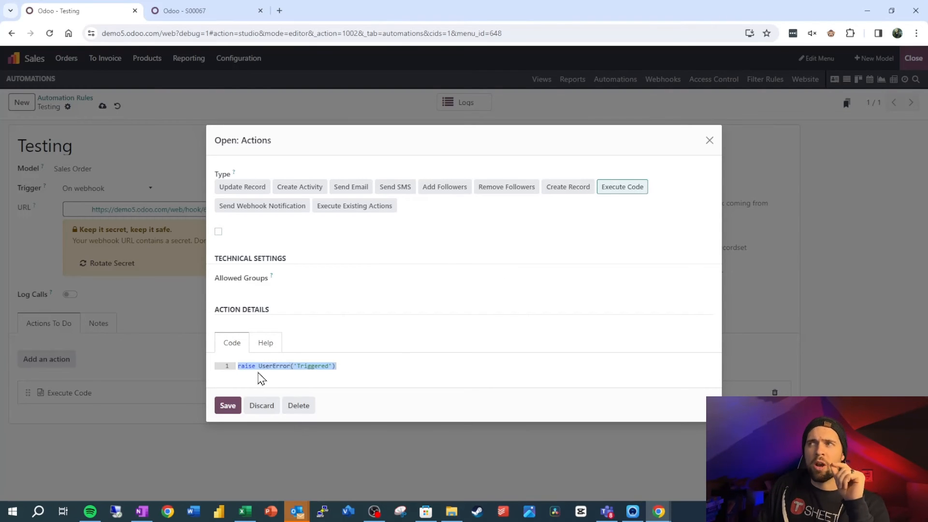
click(298, 366)
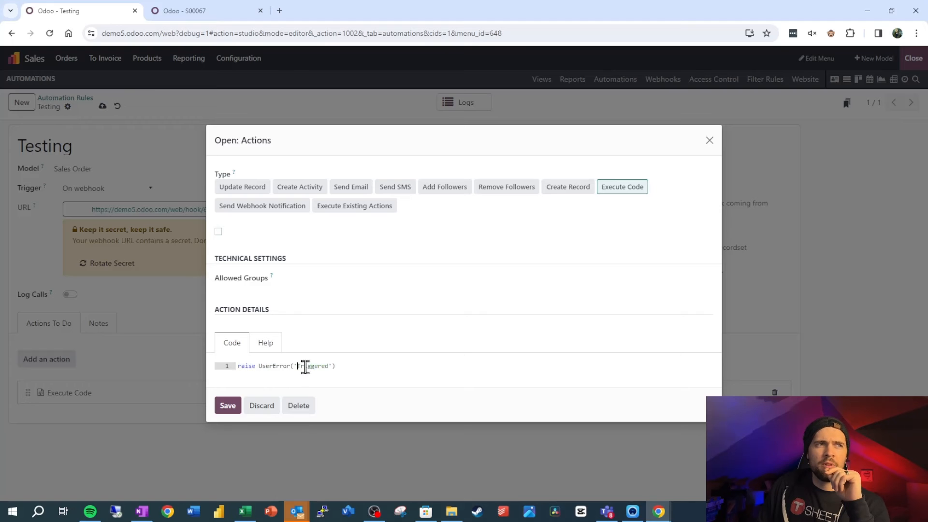
drag(294, 366, 332, 366)
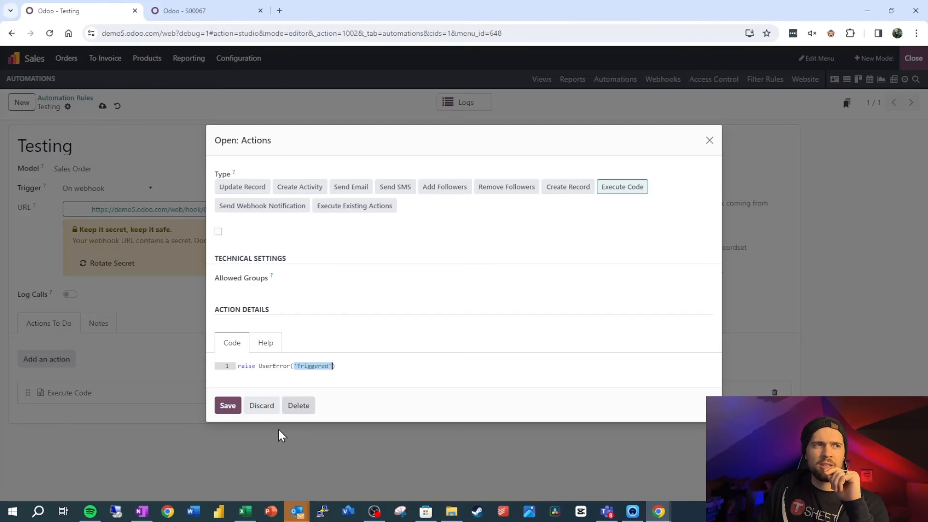